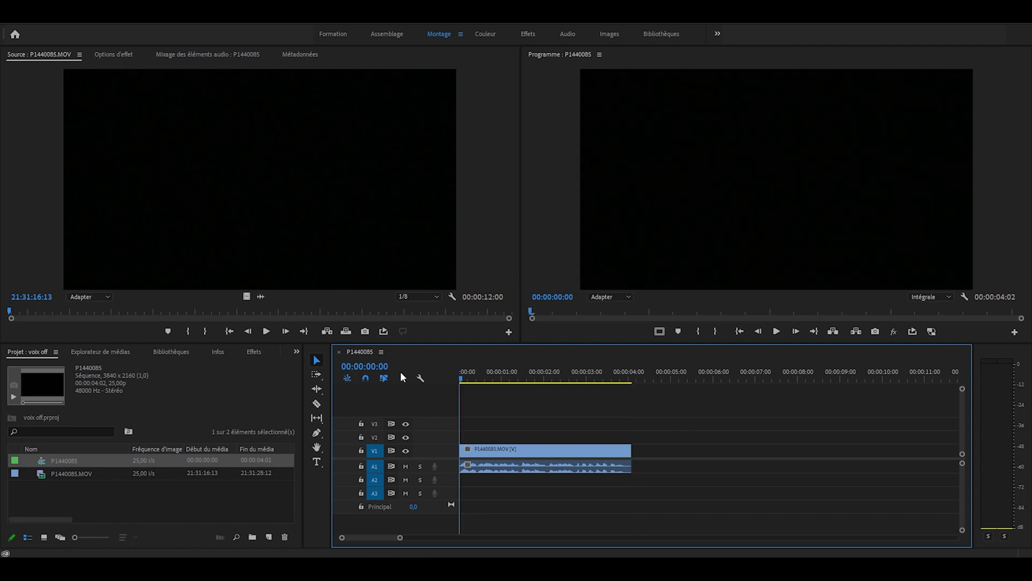
Find the Traitement de la dynamique audio effect and apply it to the P1440085.MOV audio clip on track A1
click(254, 352)
text(traite)
click(71, 423)
drag(72, 425, 530, 466)
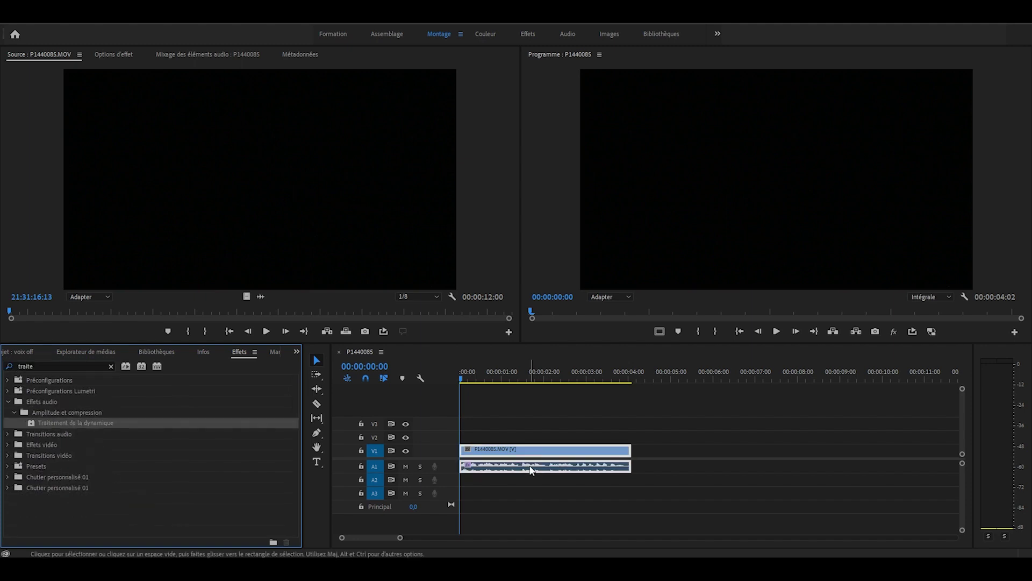
Shape the Traitement de la dynamique curve with a raised point at about -61 dB and the upper threshold point moved to about -27 dB
click(118, 56)
scroll(267, 248, down, 5)
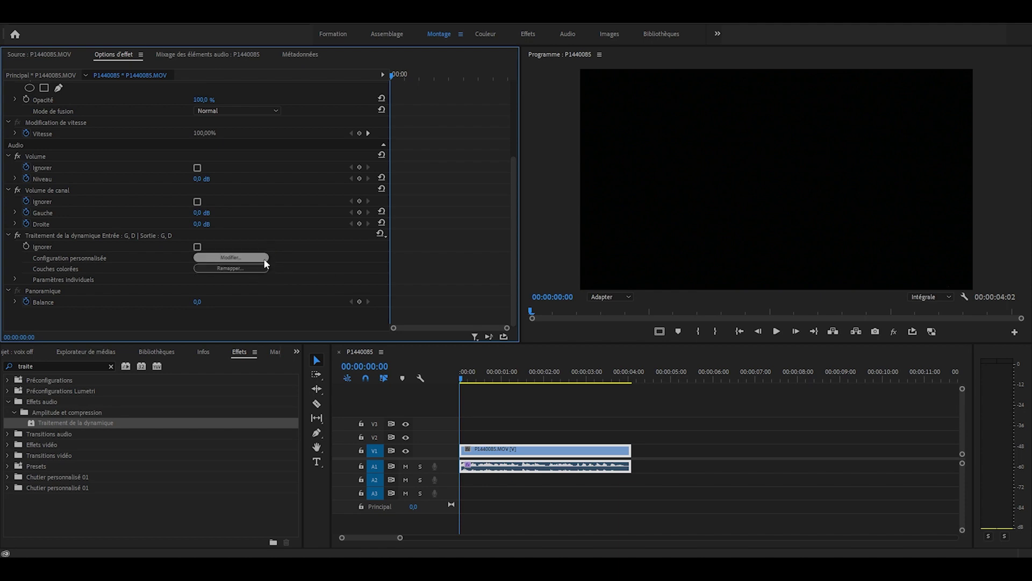
click(263, 260)
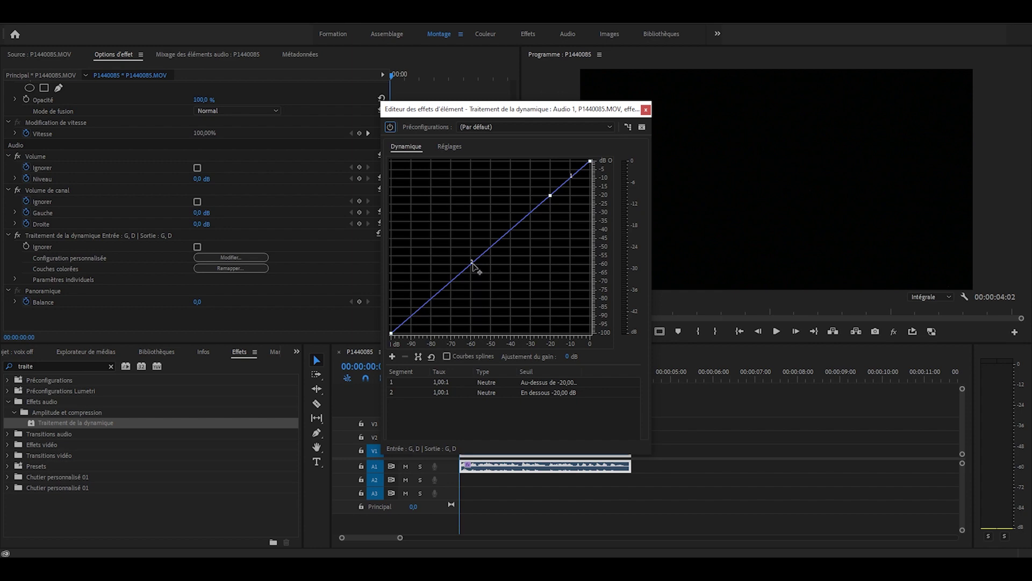
drag(472, 264, 469, 256)
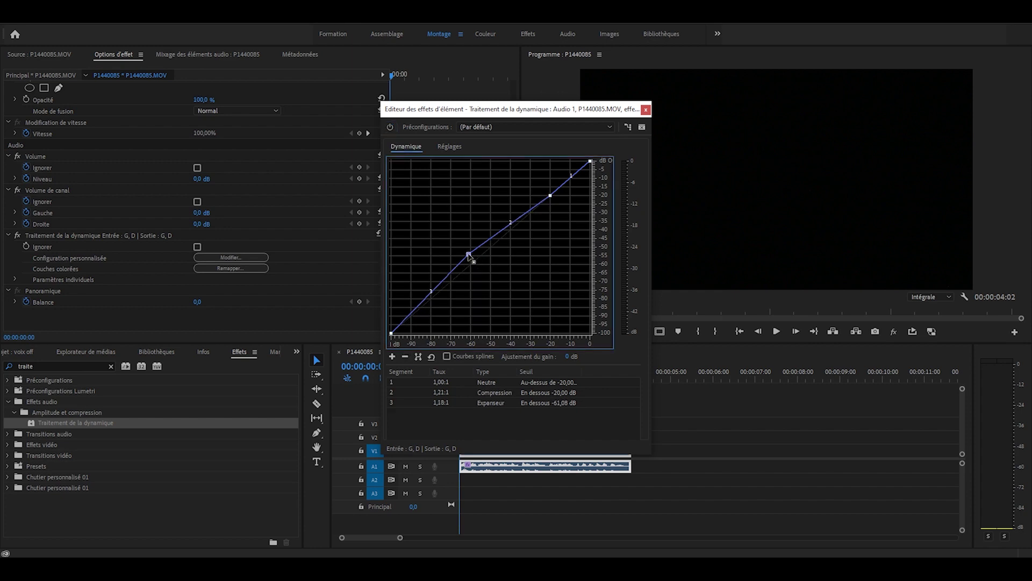
drag(551, 196, 535, 197)
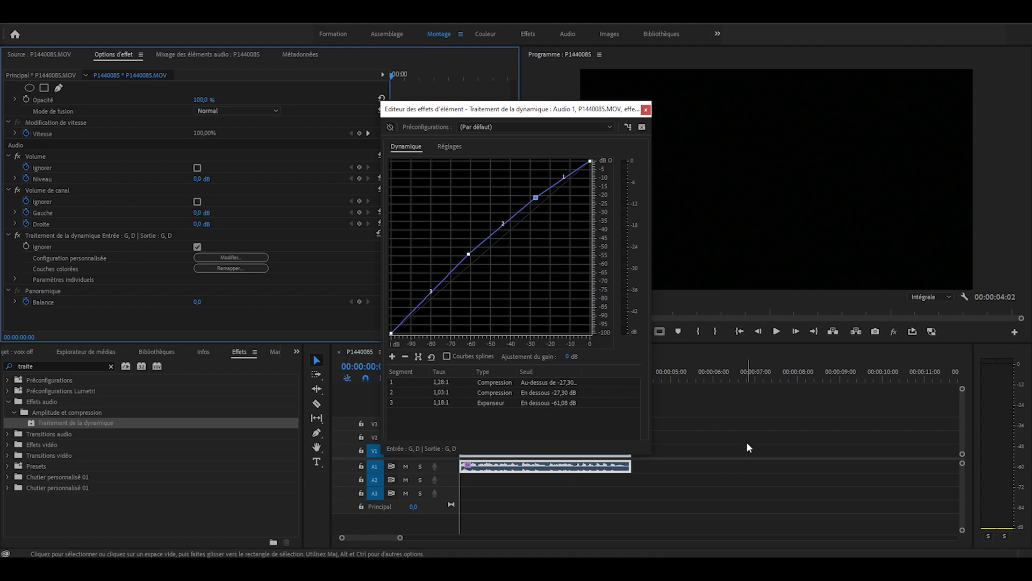
Play the clip with the dynamics effect bypassed, re-enable the effect, and close its editor
key(space)
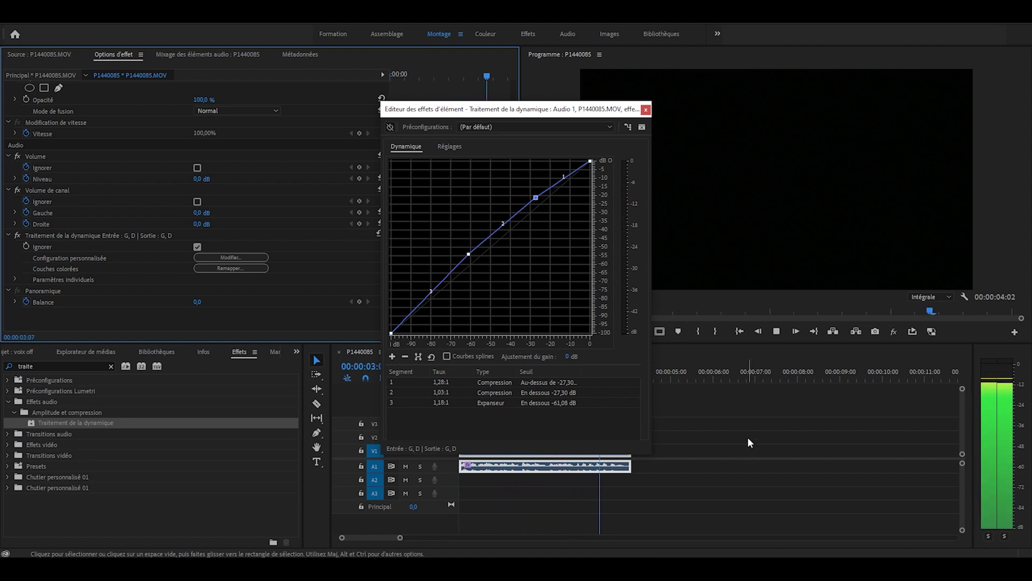
click(390, 127)
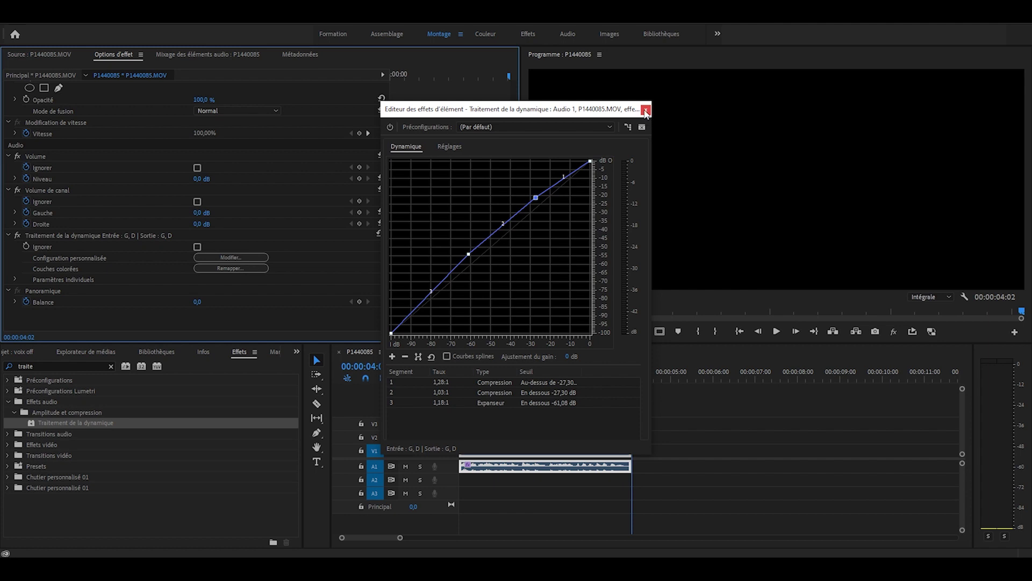
click(646, 110)
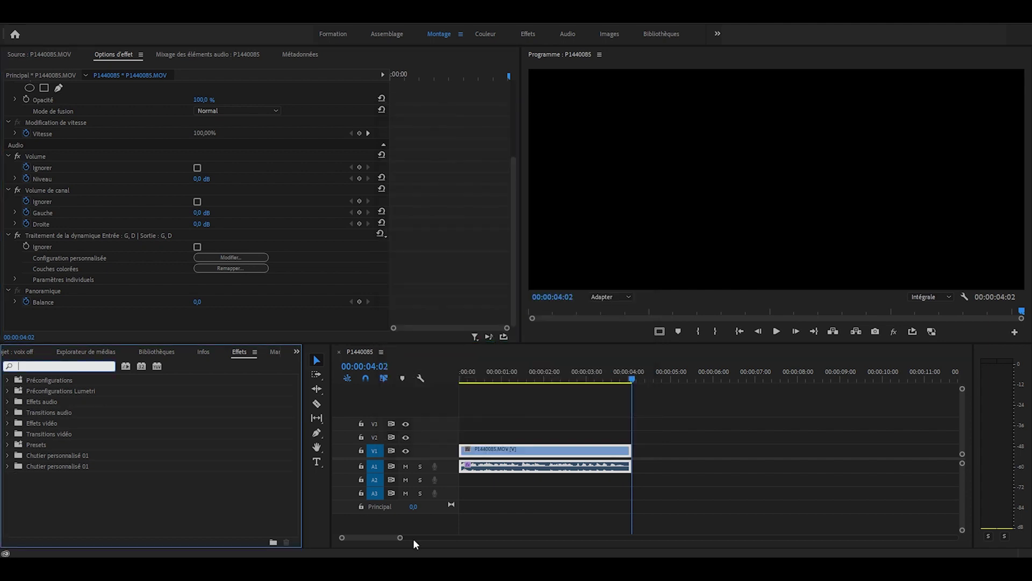
Apply the Compresseur multibande effect to the audio clip on A1 and open its custom configuration
text(compre)
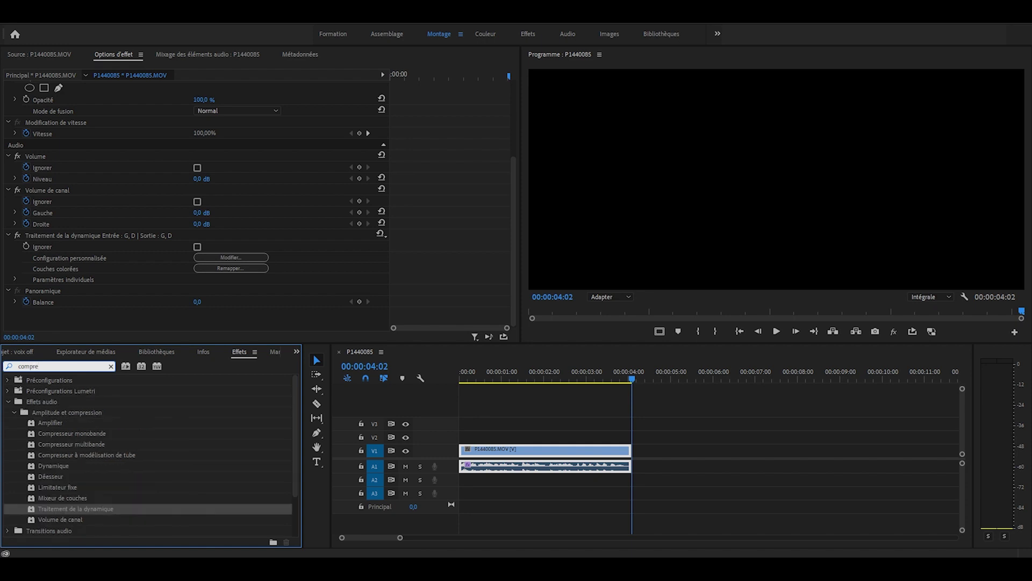
drag(68, 444, 495, 465)
click(243, 313)
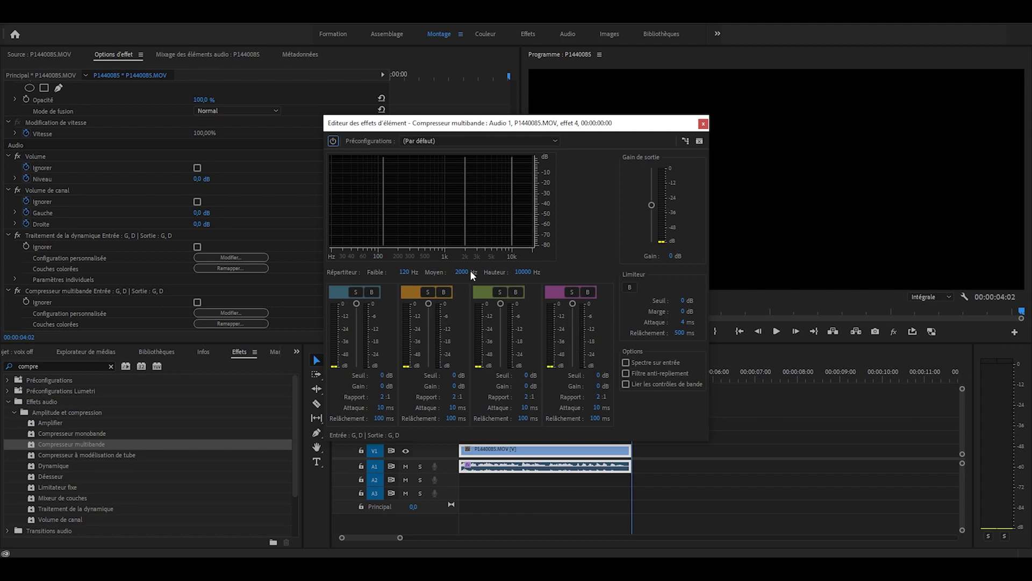
Apply the Diffusion preset to the multiband compressor and set its output gain to -3 dB
key(space)
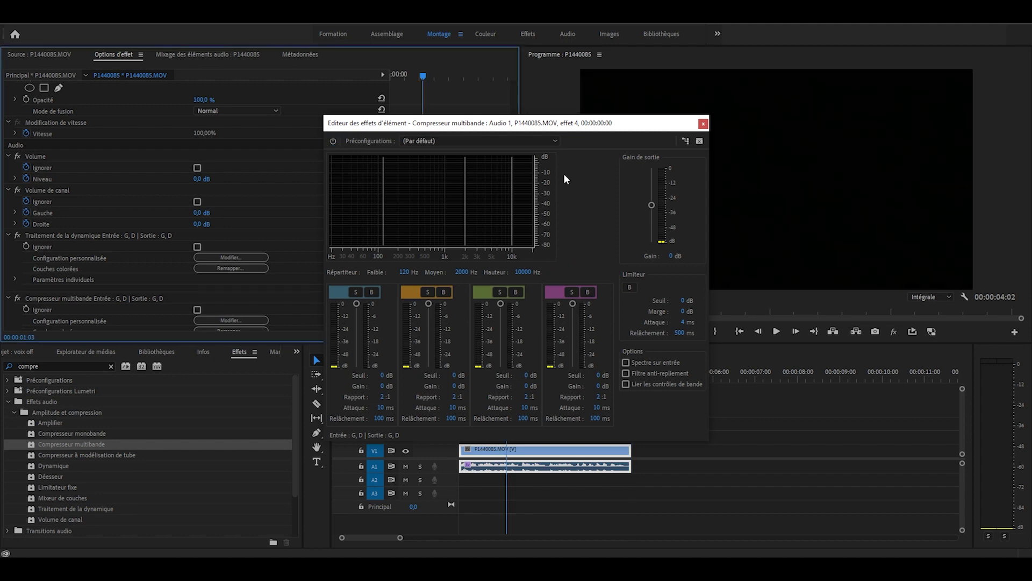
click(492, 141)
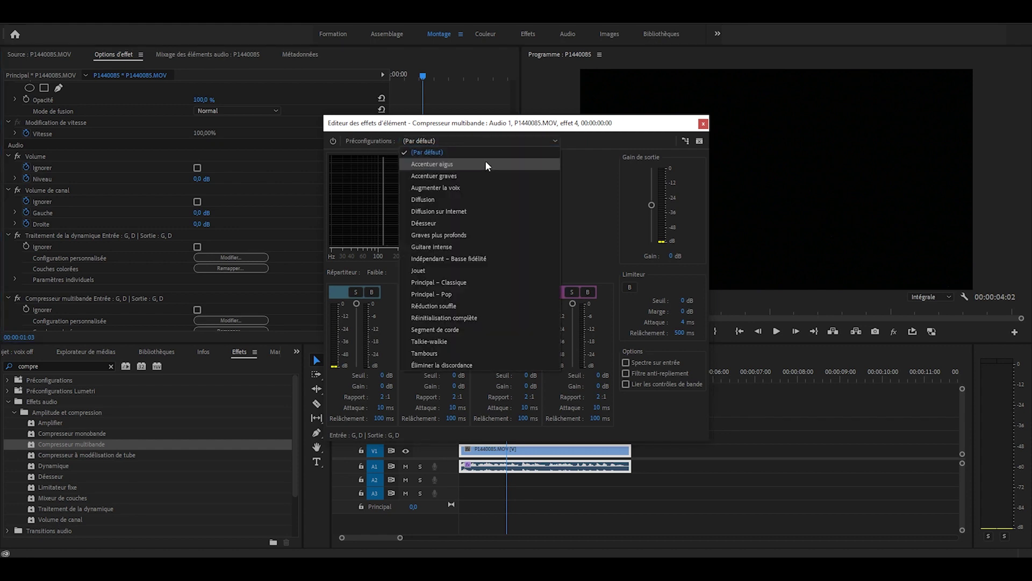
click(473, 199)
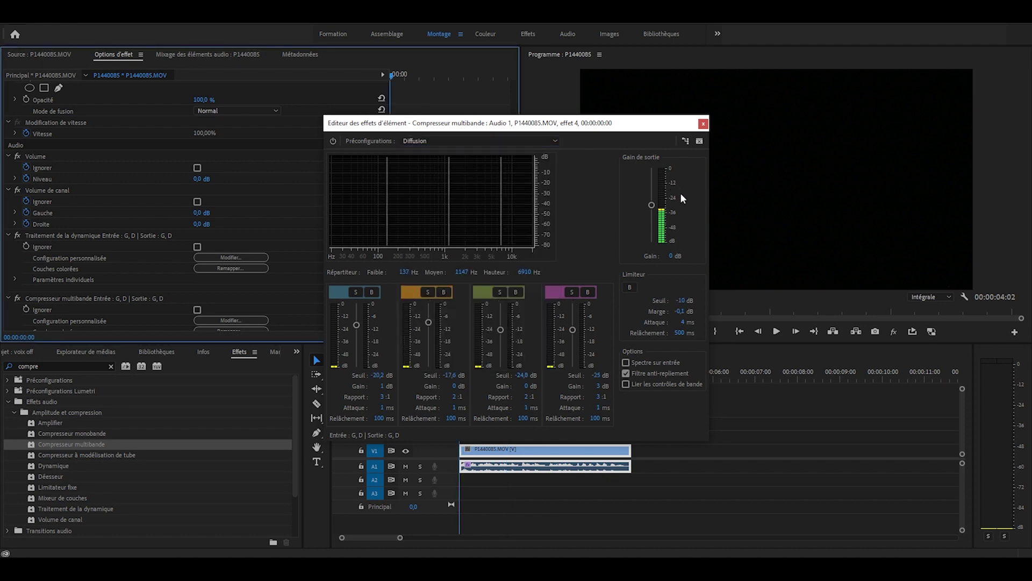
click(672, 256)
text(-3)
key(Return)
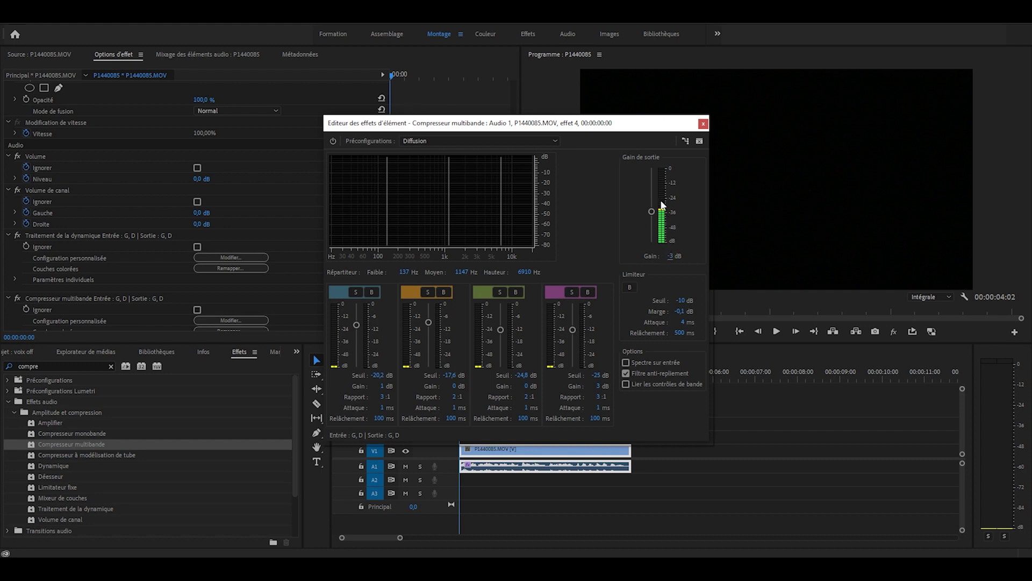
Compare playback of the clip without and with the multiband compressor, leave it enabled, and close its editor
key(space)
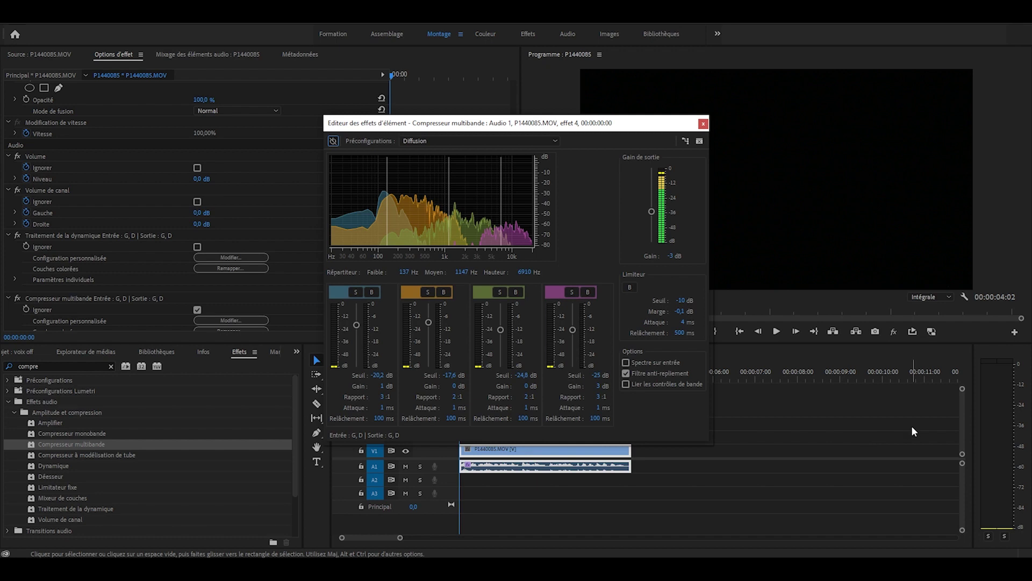
key(space)
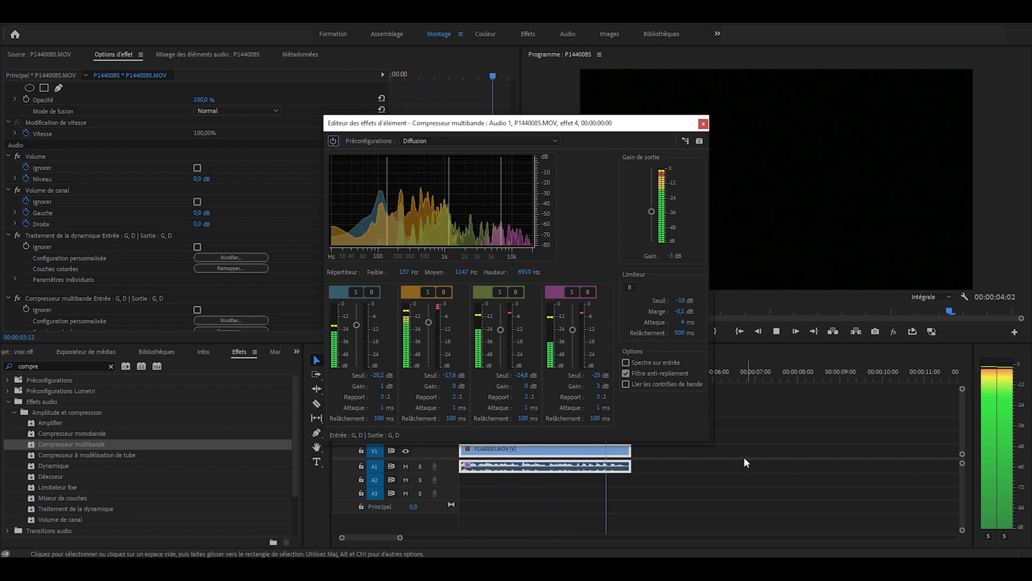
click(703, 125)
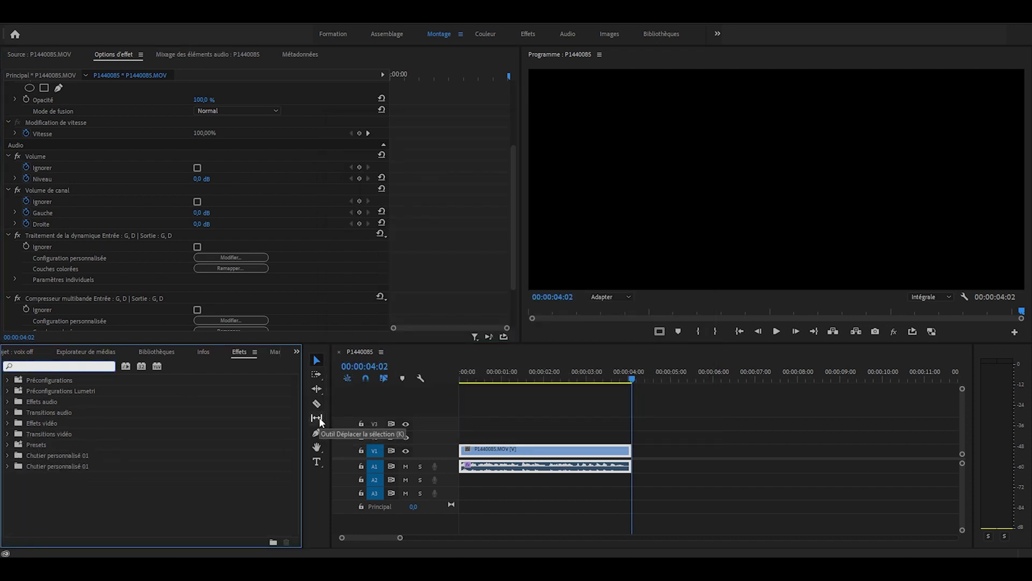
Add the Egaliseur paramétrique effect to the audio clip's effects and open its custom configuration
text(éga)
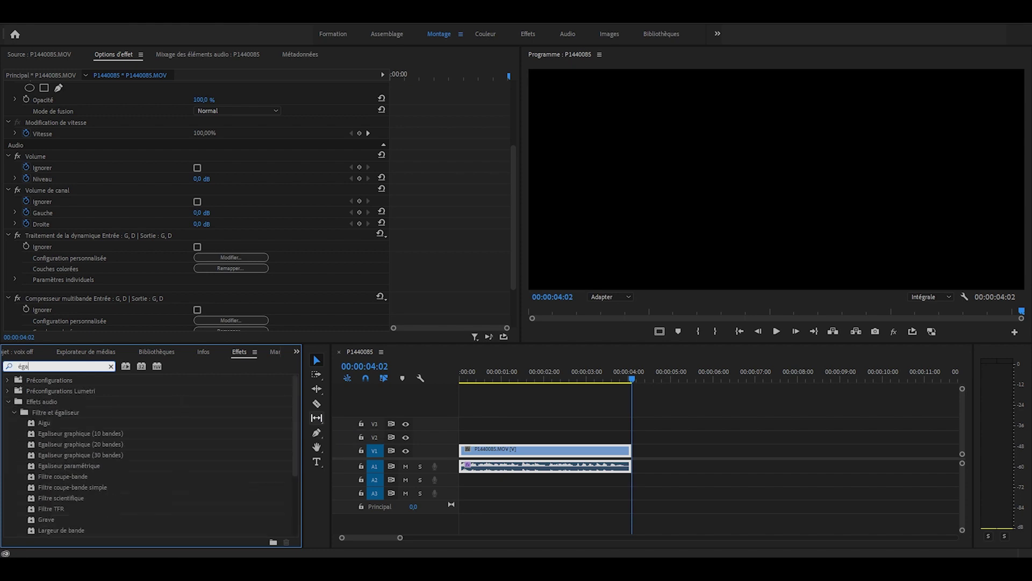
drag(69, 466, 288, 311)
click(257, 307)
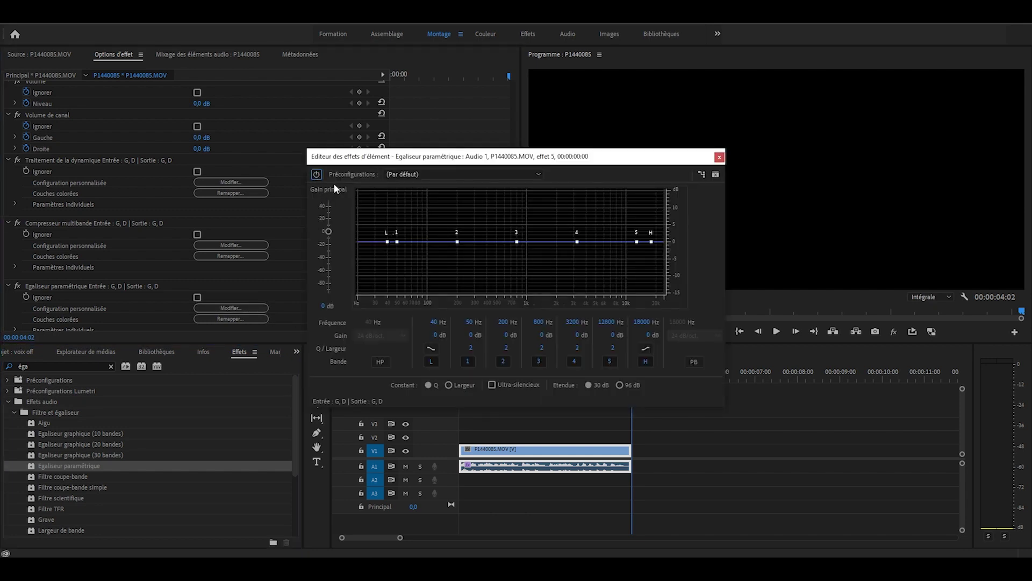
Apply the Exhausteur vocal preset to the parametric equalizer and set its main gain to -3 dB
click(447, 175)
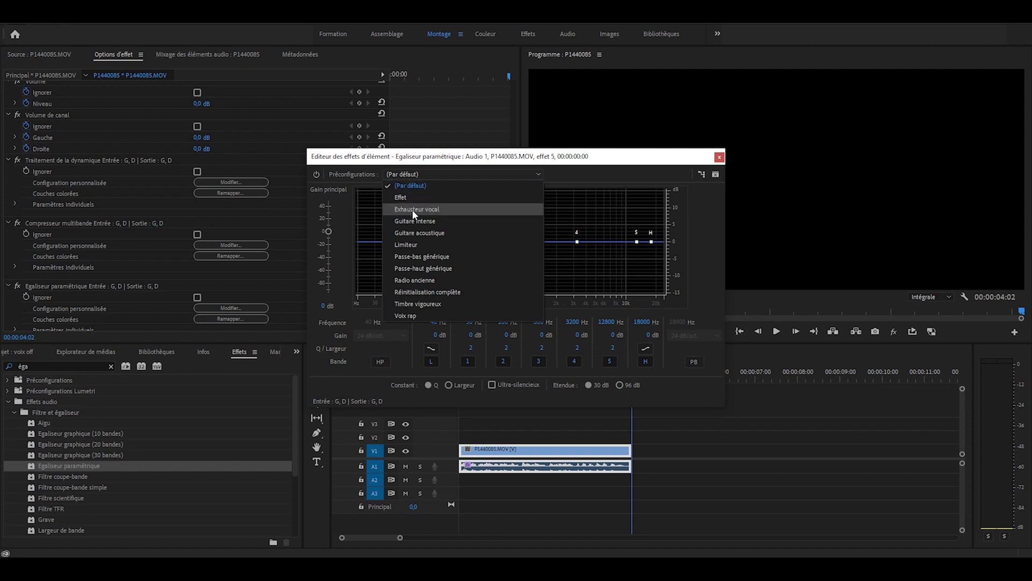
click(460, 209)
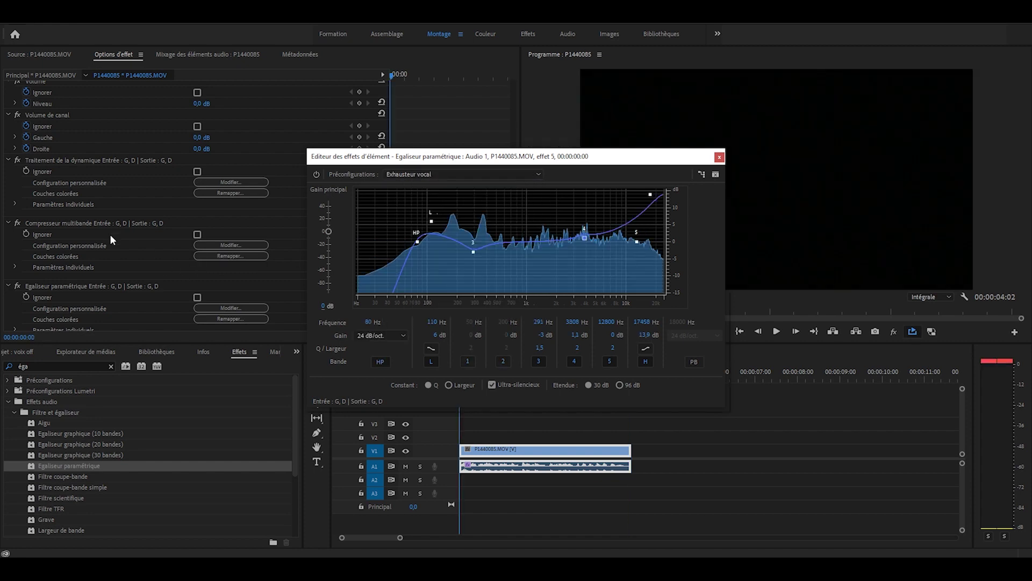
click(324, 305)
text(-3)
key(Return)
Compare playback with the parametric equalizer bypassed and re-enabled, leave it enabled, and close its editor
click(316, 174)
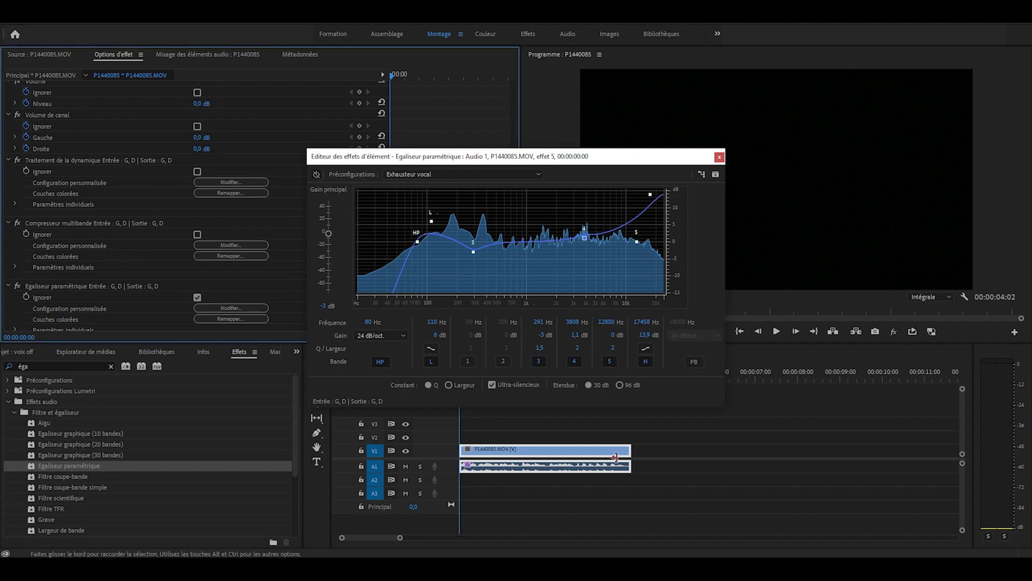
key(space)
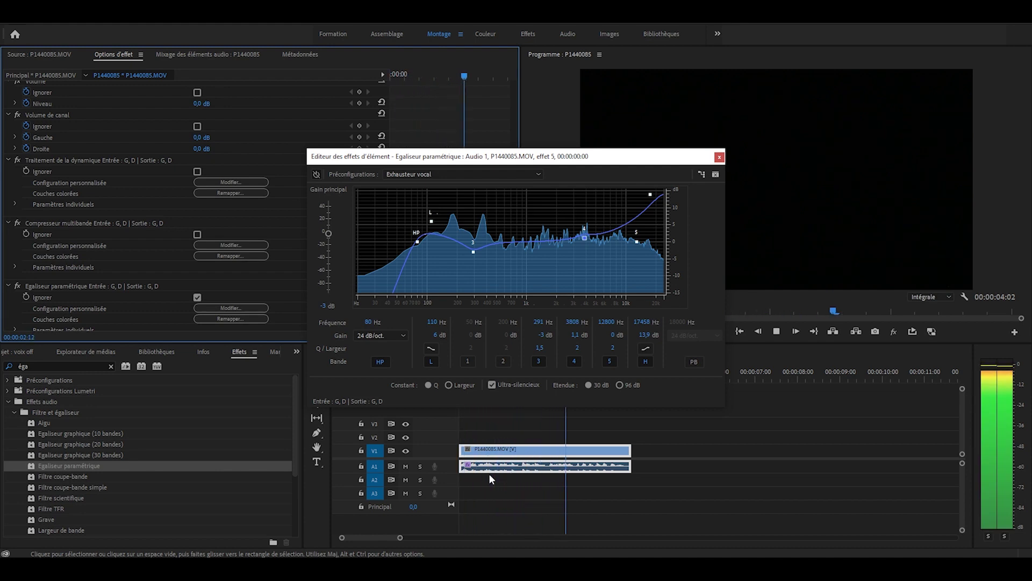
key(space)
key(ctrl+z)
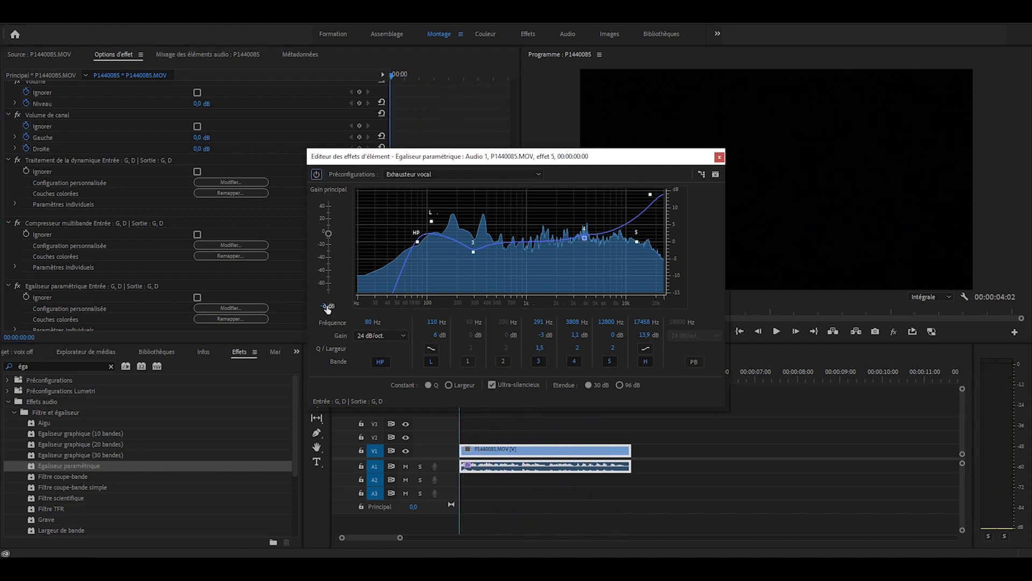
key(space)
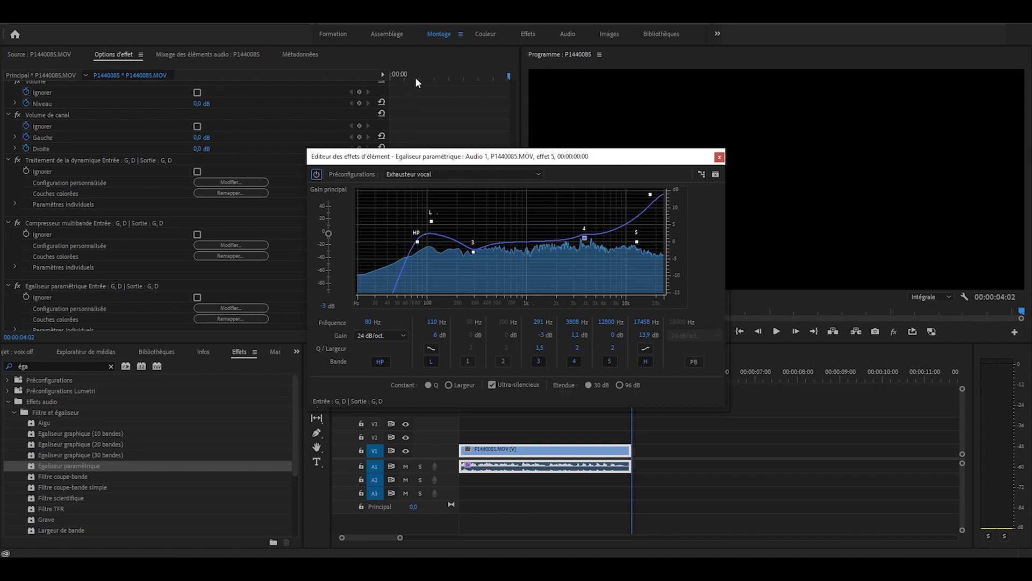
click(719, 157)
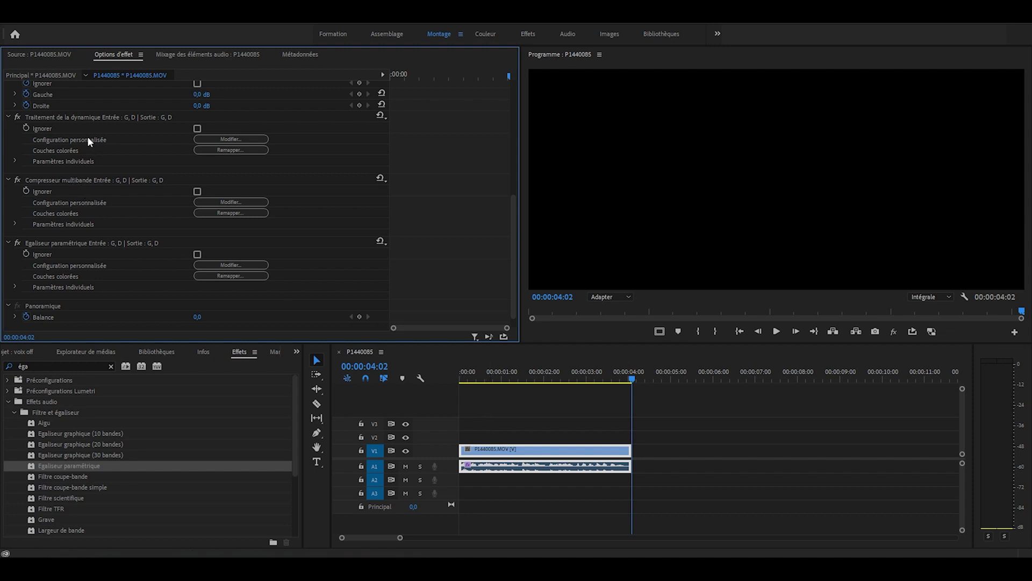
click(96, 117)
click(115, 179)
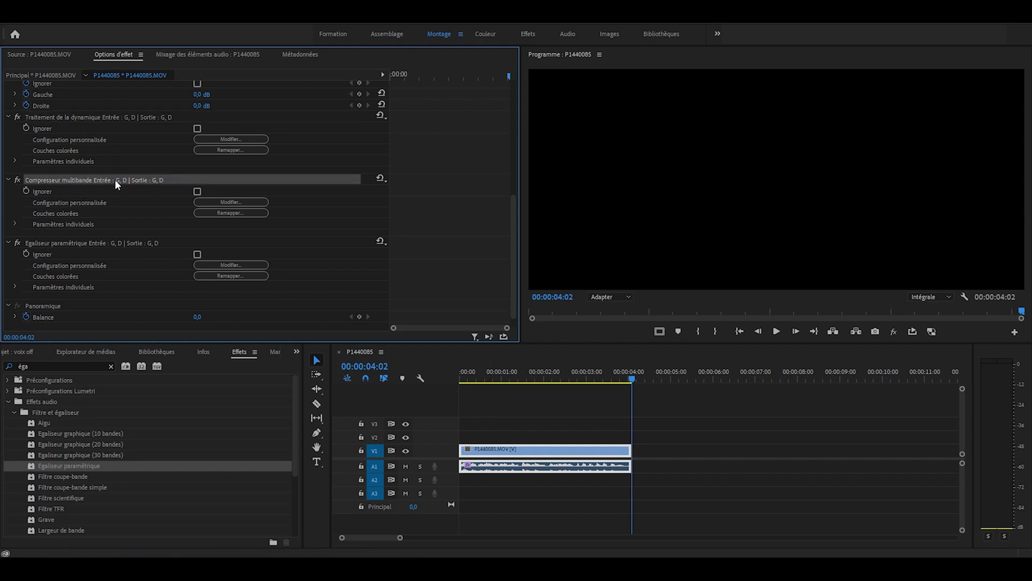
click(502, 422)
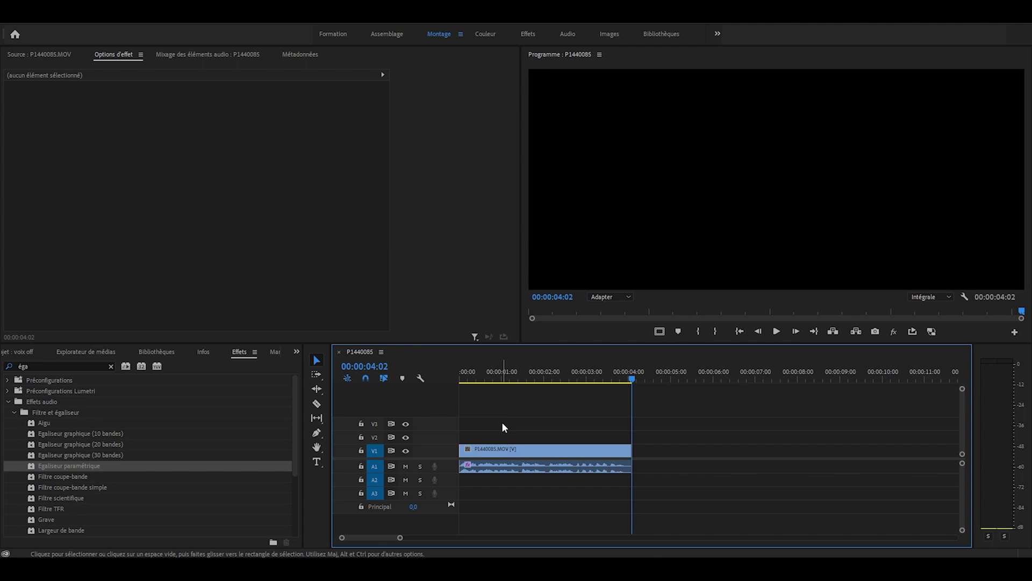